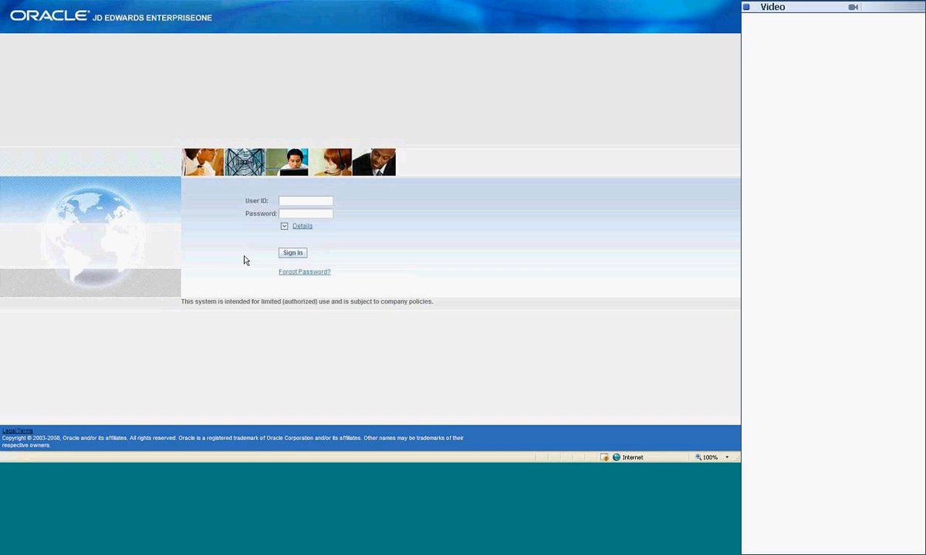
Step: Sign in to JD Edwards EnterpriseOne with the requester's user ID and password
{"action": "left_click", "coordinate": [311, 202]}
{"action": "key", "text": "Tab"}
{"action": "type", "text": "*****"}
{"action": "key", "text": "Return"}
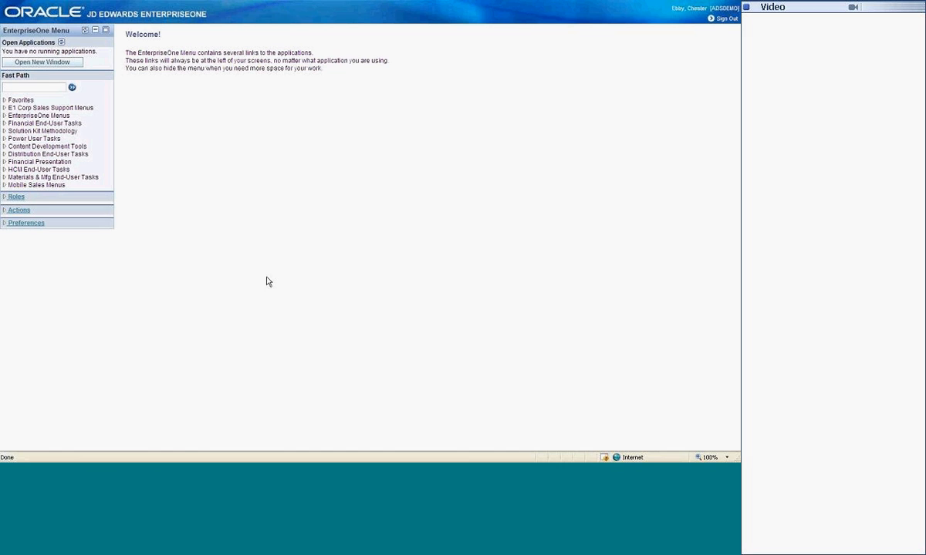
Step: Open Requisition Entry from the favorites and title the new requisition "Shirt and Service"
{"action": "left_click", "coordinate": [20, 101]}
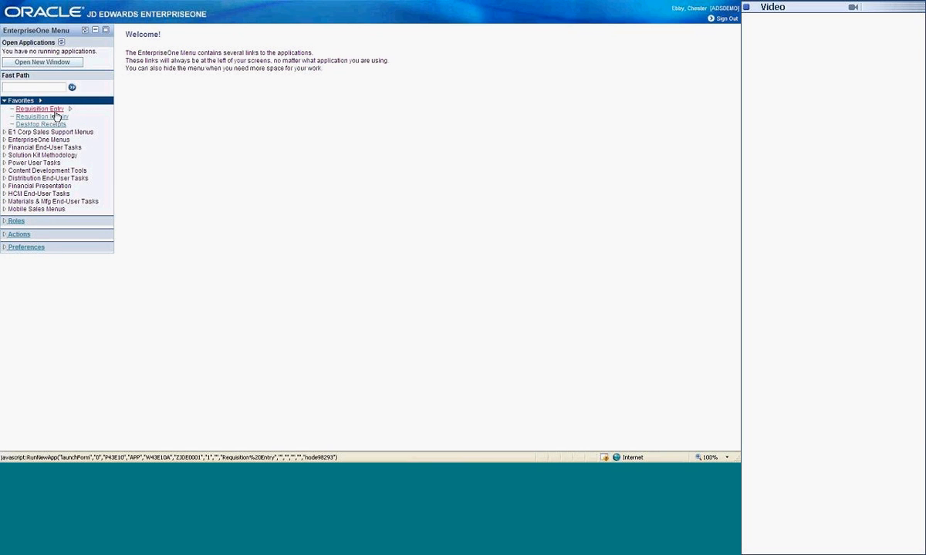
{"action": "left_click", "coordinate": [56, 110]}
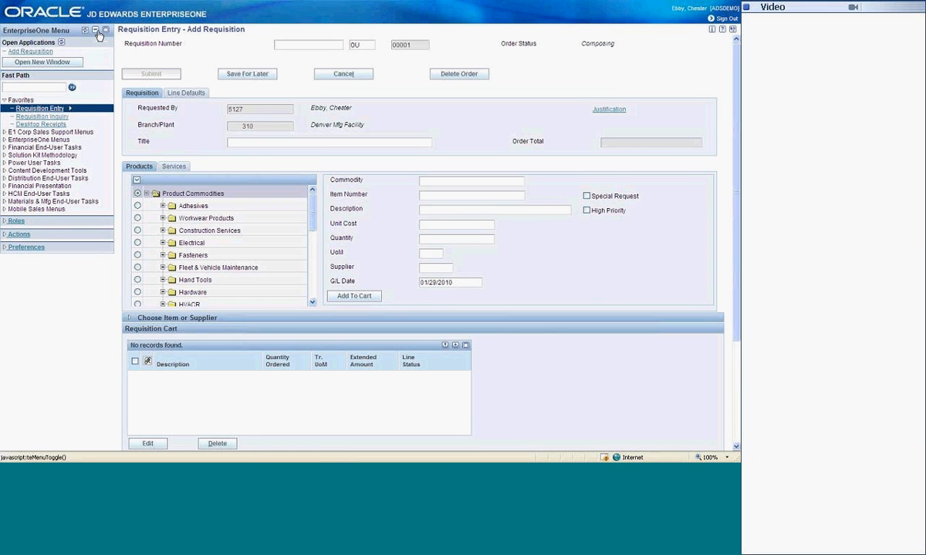
{"action": "left_click", "coordinate": [95, 32]}
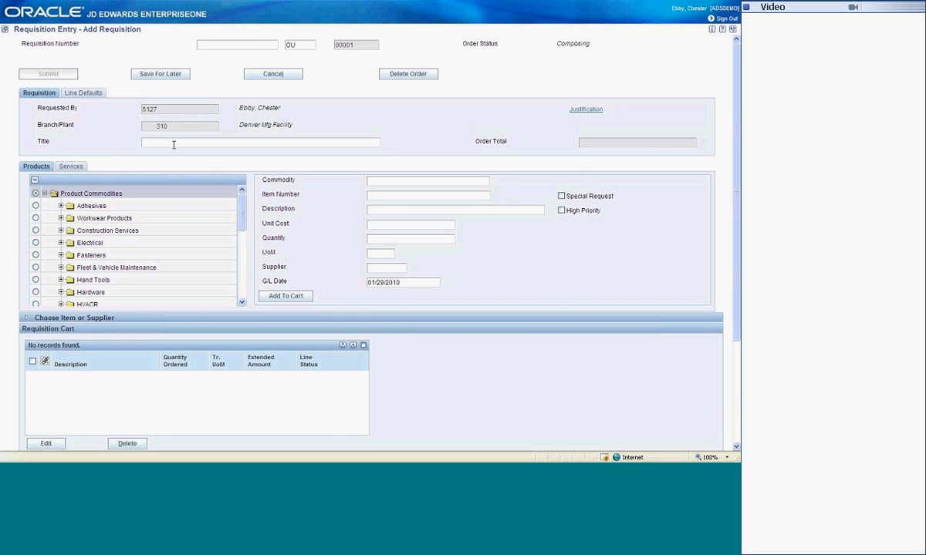
{"action": "type", "text": "Shirt and Service"}
Step: Add the OXFORD BLK M shirt from the Uniforms commodity under Workwear Products to the requisition cart
{"action": "left_click", "coordinate": [60, 219]}
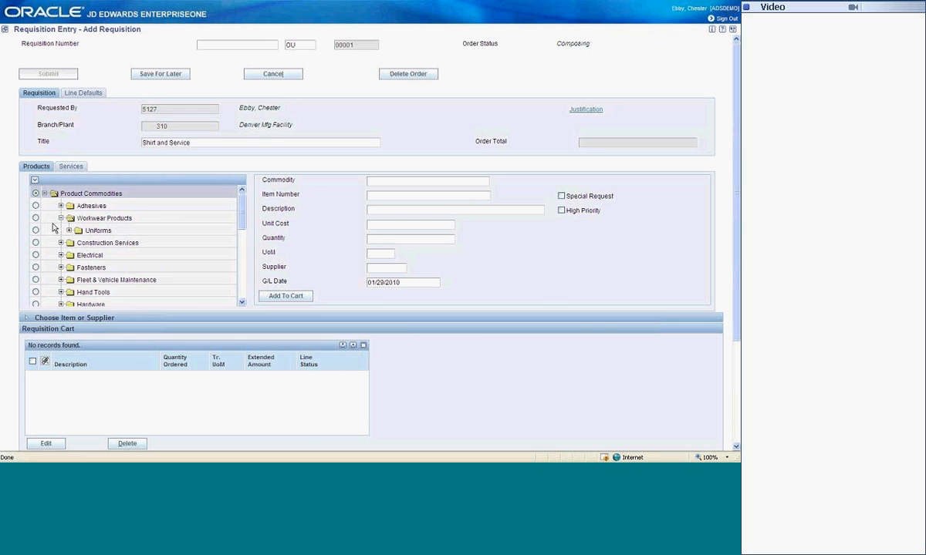
{"action": "left_click", "coordinate": [36, 230]}
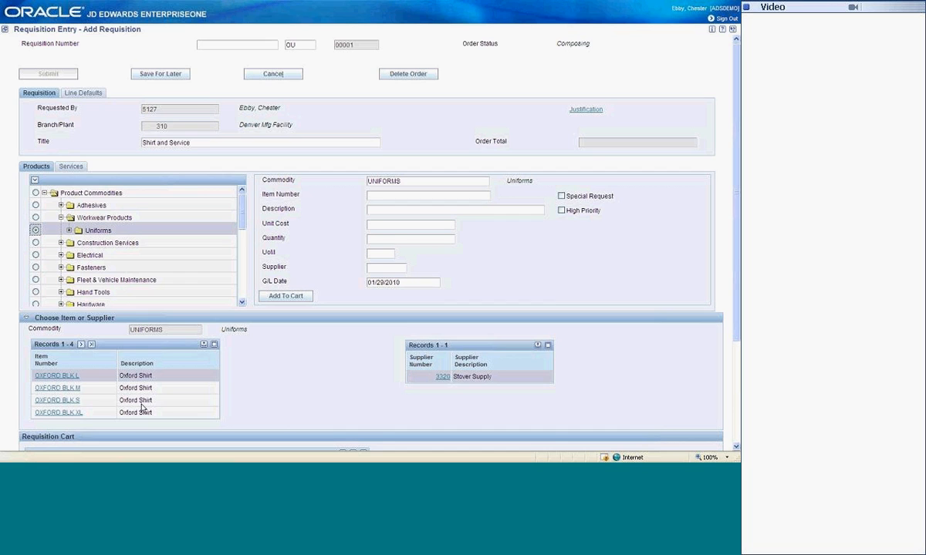
{"action": "left_click", "coordinate": [60, 388]}
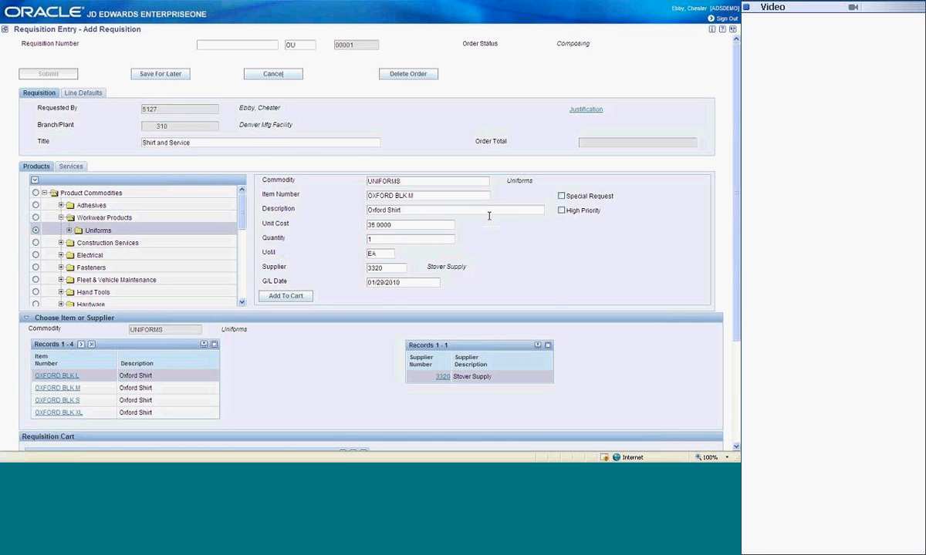
{"action": "left_click", "coordinate": [283, 298]}
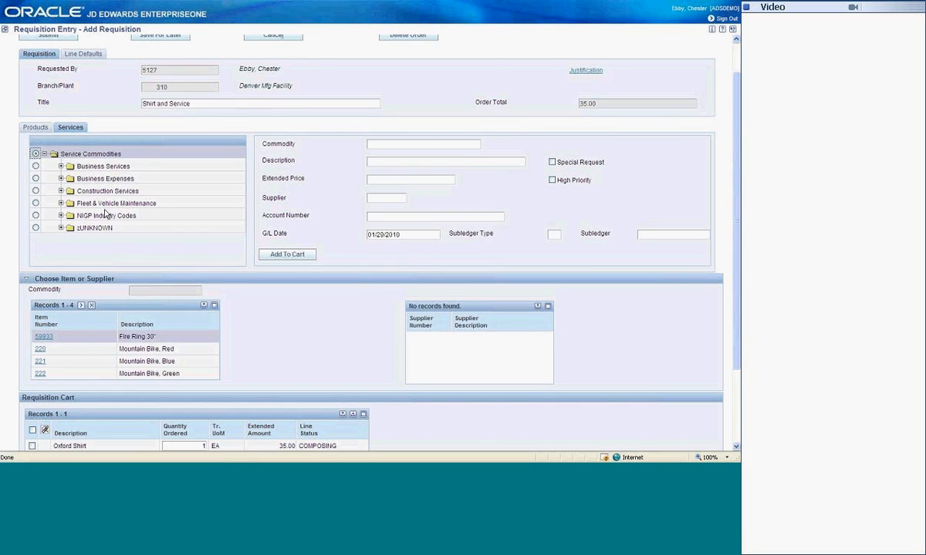
Step: Choose the Legal Services commodity under Business Services, Consulting, with Ashford & Bloom Law Offices as the supplier
{"action": "left_click", "coordinate": [71, 240]}
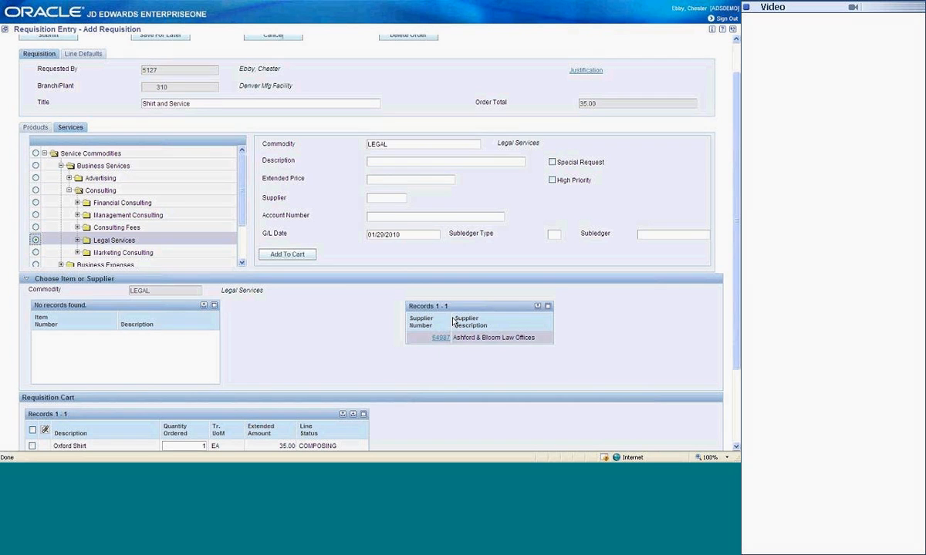
{"action": "left_click", "coordinate": [443, 340]}
{"action": "left_click", "coordinate": [437, 341]}
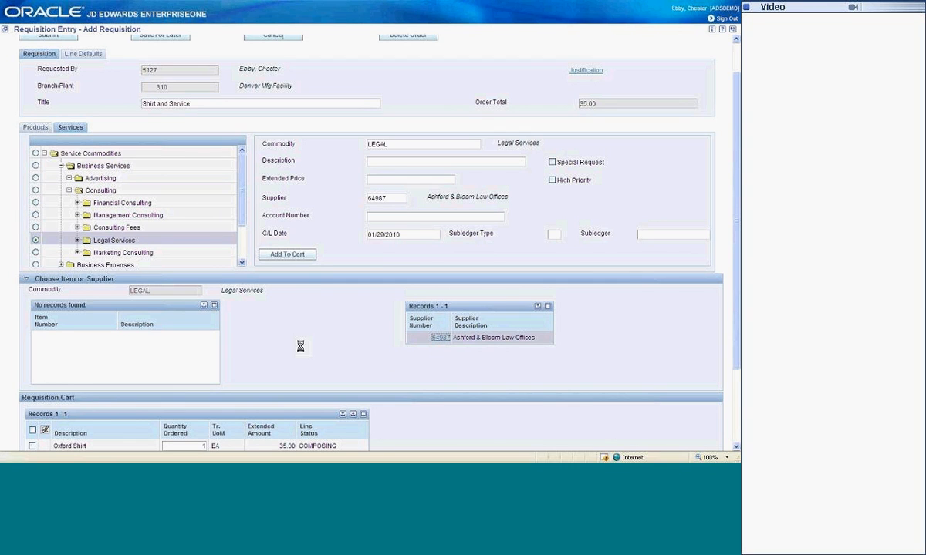
Step: Describe the legal service as "Review docs" with an extended price of 500 and add it to the cart
{"action": "left_click", "coordinate": [409, 161]}
{"action": "type", "text": "Rev"}
{"action": "key", "text": "Down"}
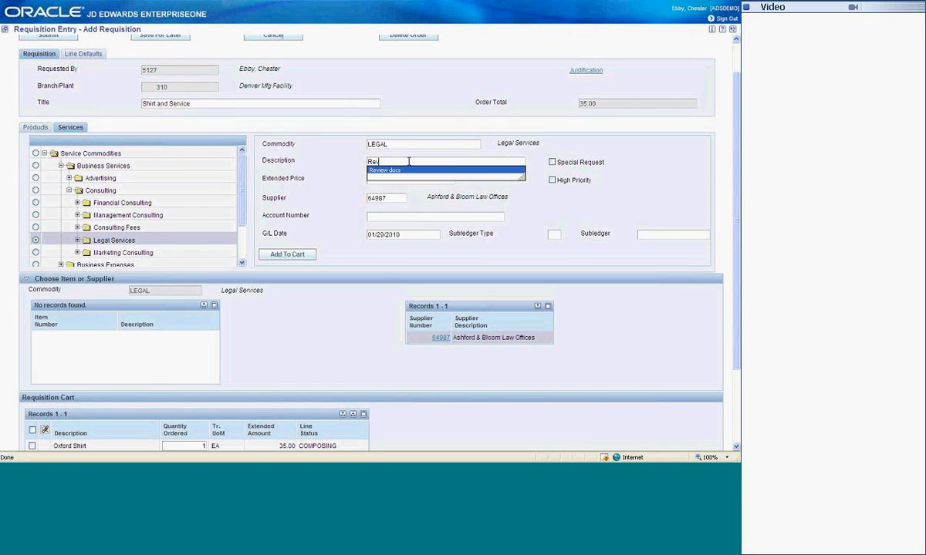
{"action": "key", "text": "Return"}
{"action": "left_click", "coordinate": [395, 179]}
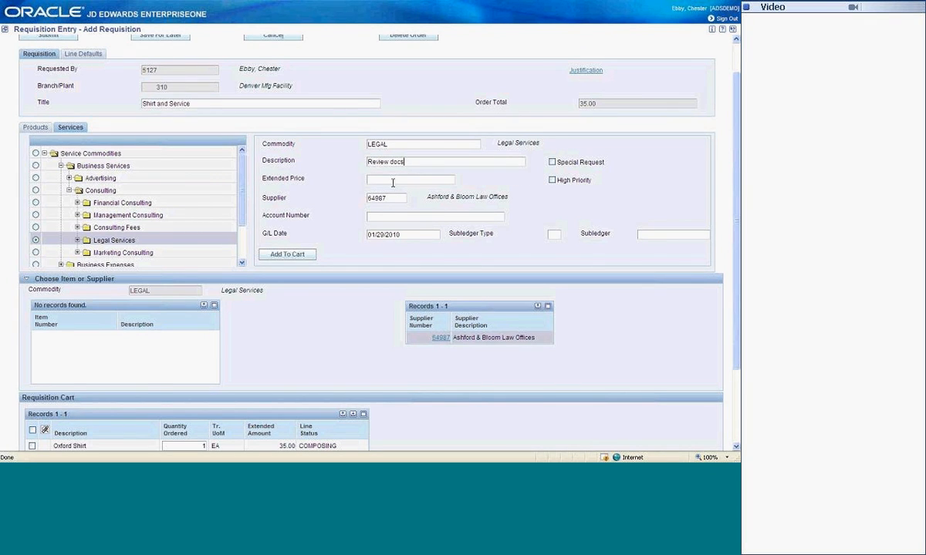
{"action": "type", "text": "500"}
{"action": "left_click", "coordinate": [285, 253]}
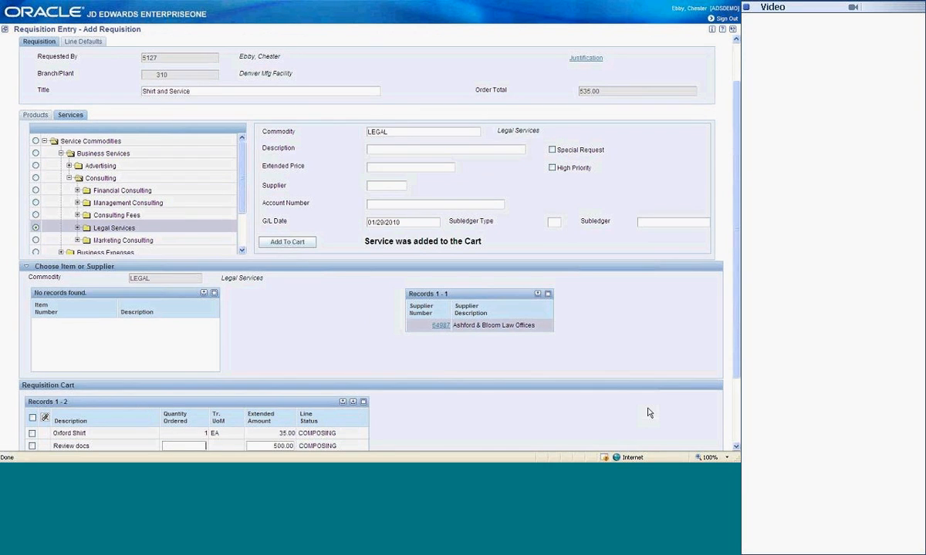
Step: Set the Review docs line to quantity 5 EA in the cart, then submit the requisition and leave the entry form
{"action": "left_click", "coordinate": [736, 447]}
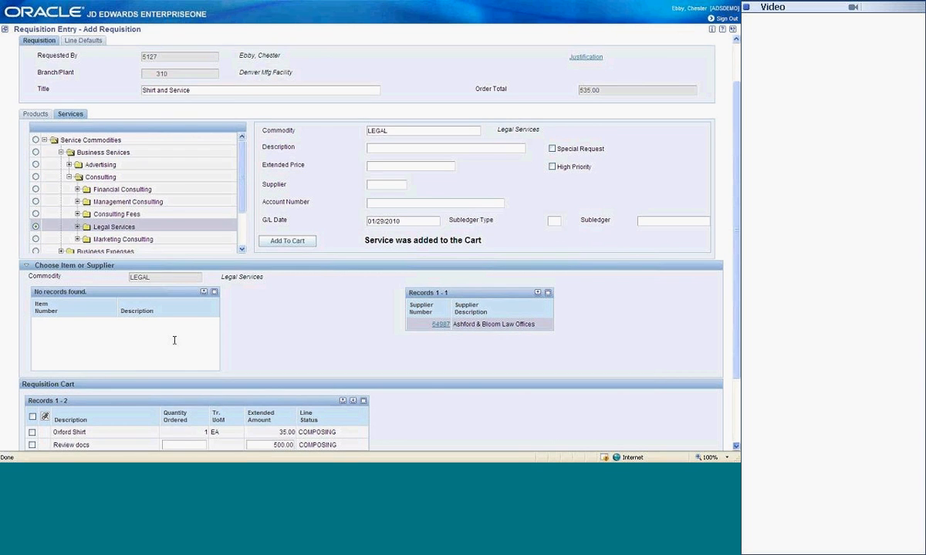
{"action": "scroll", "coordinate": [174, 340], "scroll_direction": "down", "scroll_amount": 3}
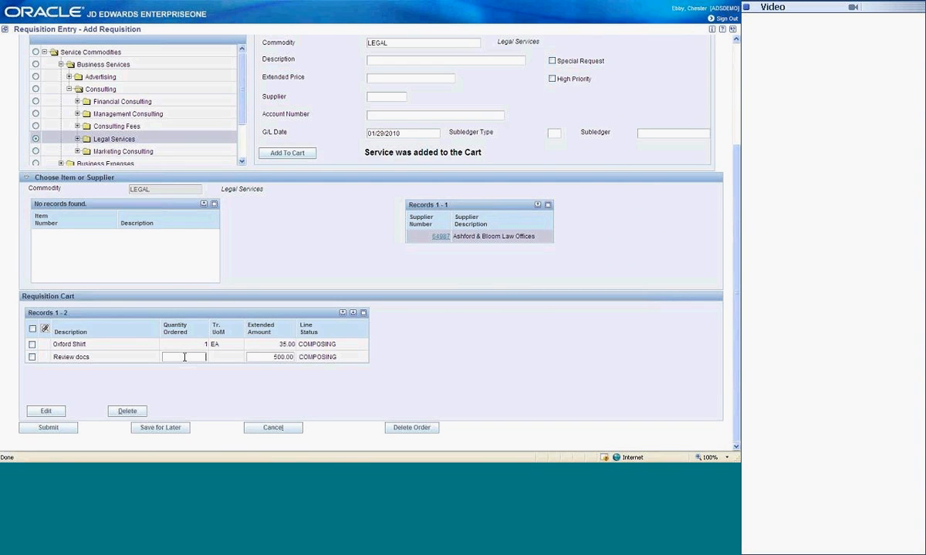
{"action": "left_click", "coordinate": [56, 429]}
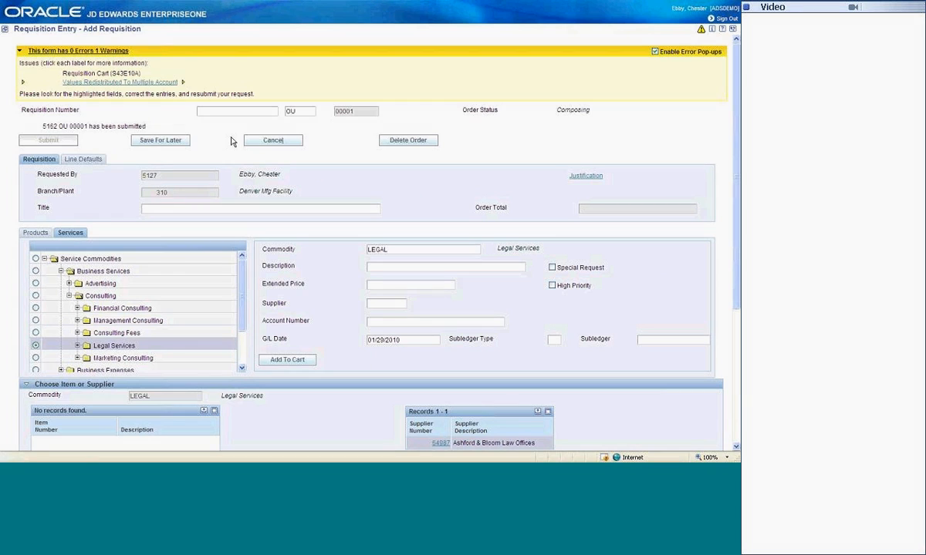
{"action": "left_click", "coordinate": [277, 141]}
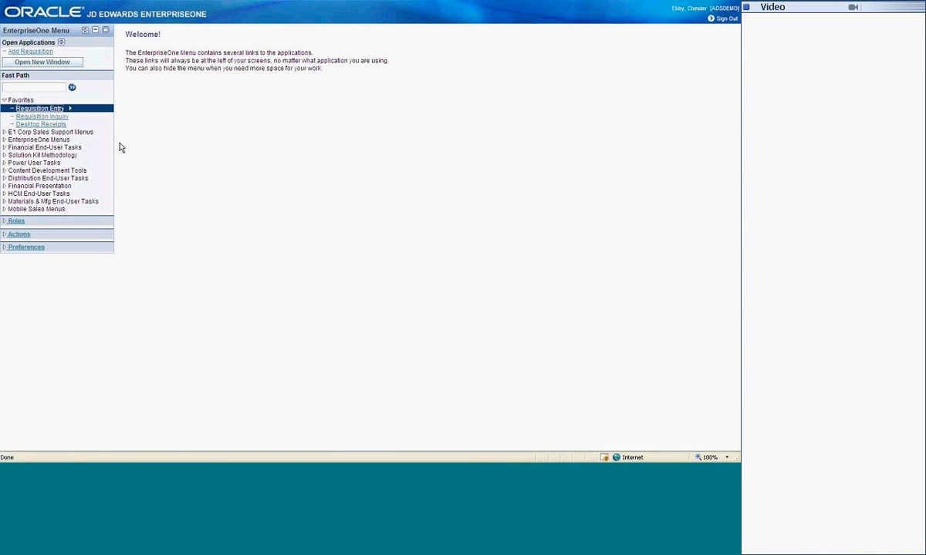
Step: Find the submitted requisition by its number in Requisition Inquiry and review its approvals
{"action": "left_click", "coordinate": [64, 119]}
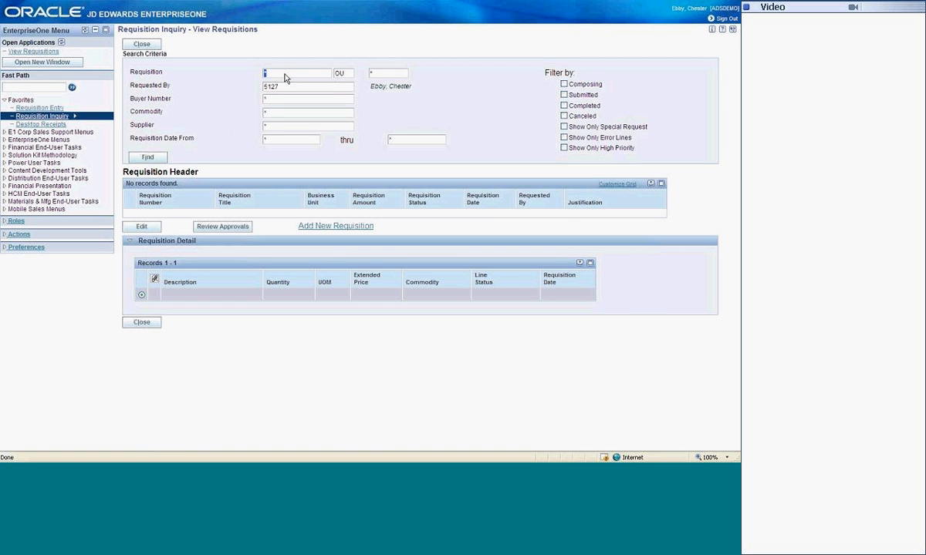
{"action": "type", "text": "5162"}
{"action": "left_click", "coordinate": [144, 154]}
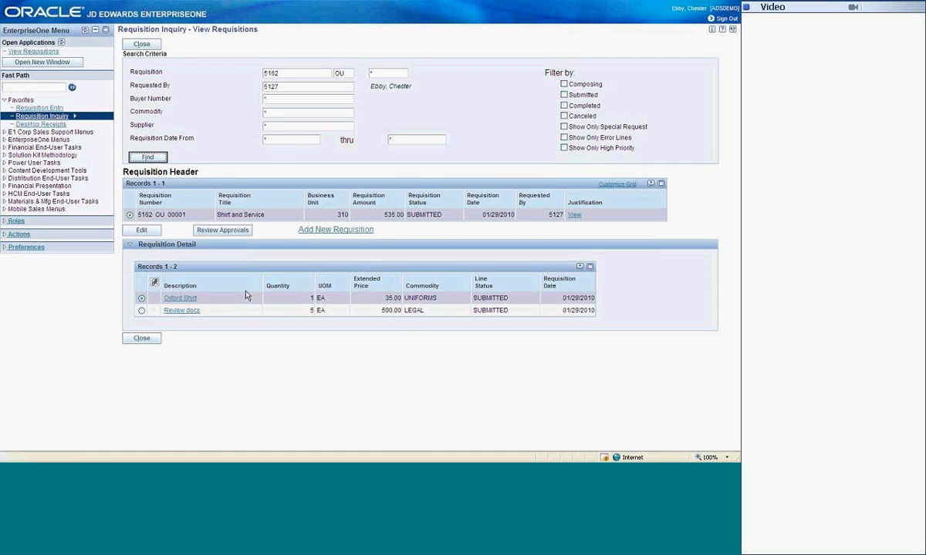
{"action": "left_click", "coordinate": [217, 233]}
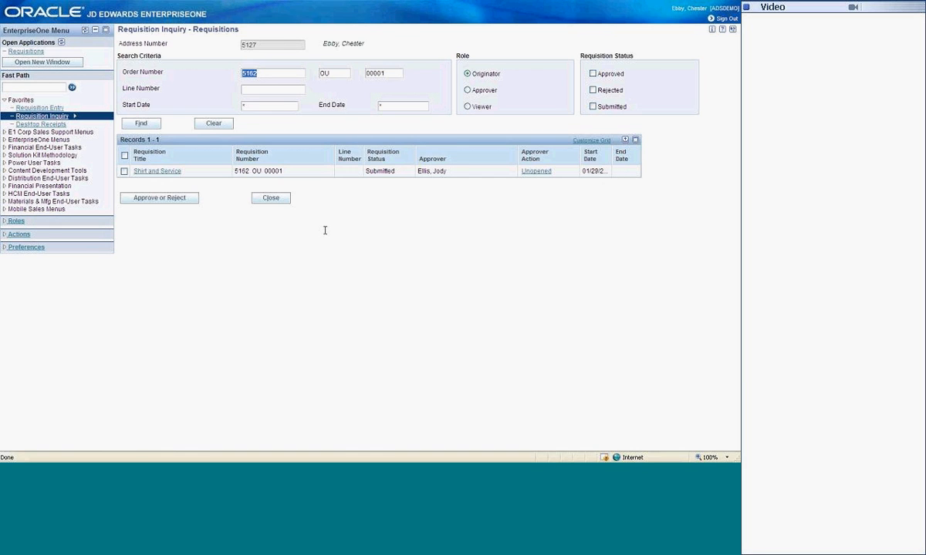
{"action": "left_click", "coordinate": [268, 198]}
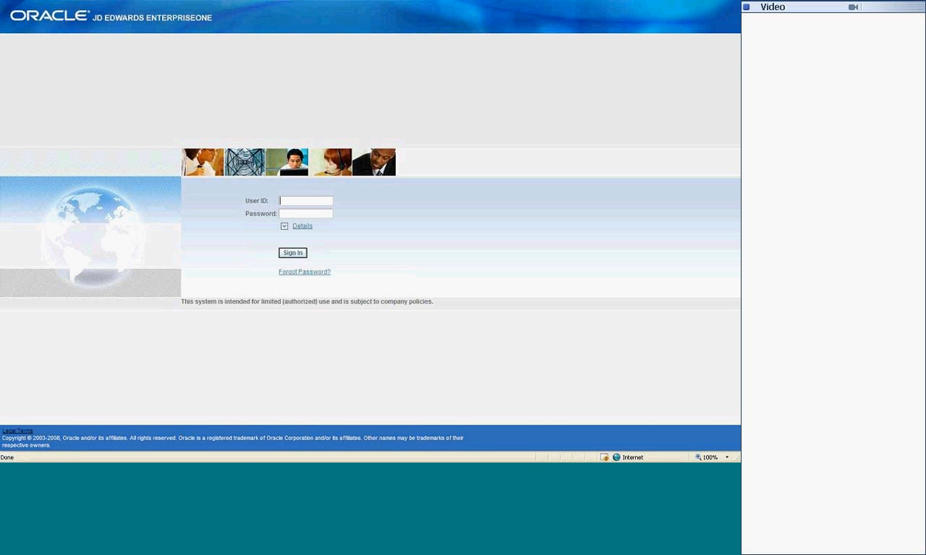
Step: Sign in again with the approver's user ID and password
{"action": "key", "text": "Tab"}
{"action": "type", "text": "••••"}
{"action": "type", "text": "••"}
{"action": "key", "text": "Return"}
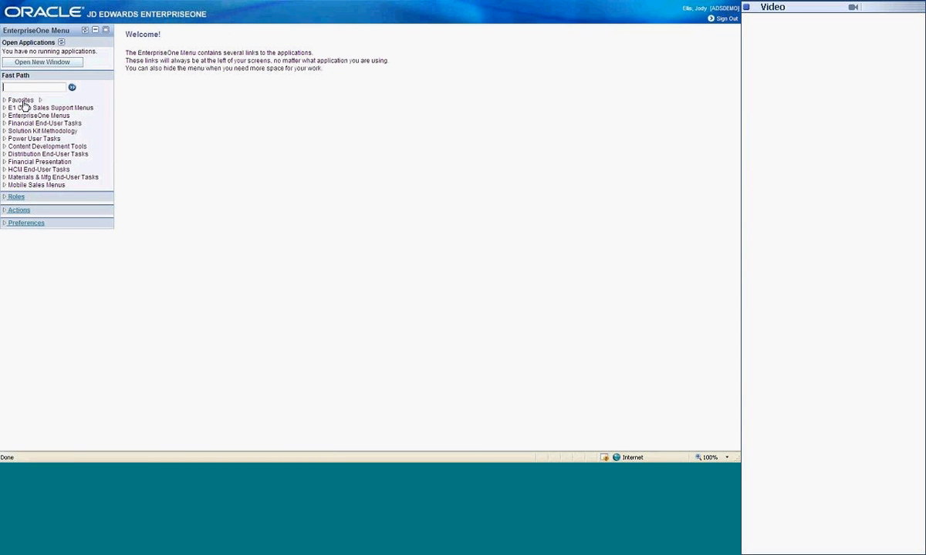
Step: In the Employee Work Center, open the submitted requisition's message in the Acknowledgement Approval queue and launch its Approve Requisition shortcut
{"action": "left_click", "coordinate": [22, 101]}
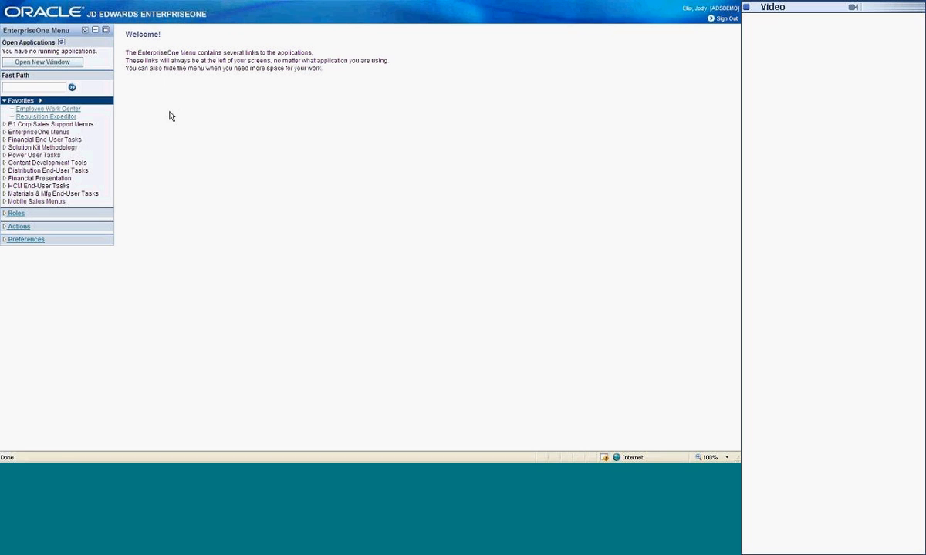
{"action": "left_click", "coordinate": [75, 111]}
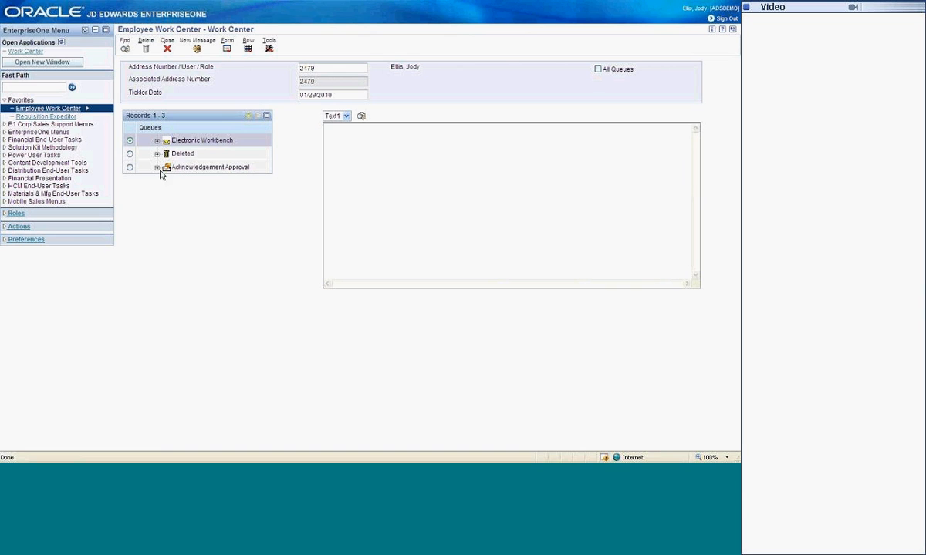
{"action": "left_click", "coordinate": [158, 168]}
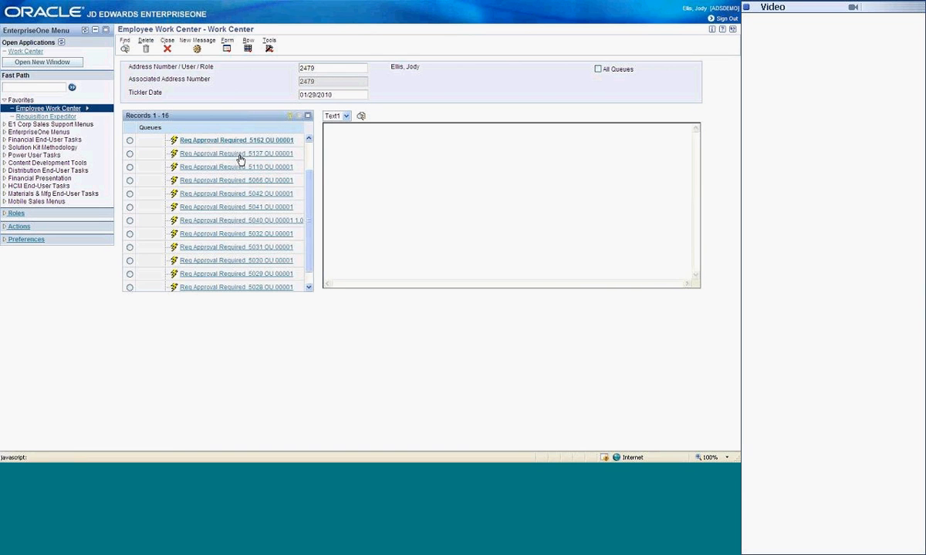
{"action": "left_click", "coordinate": [239, 141]}
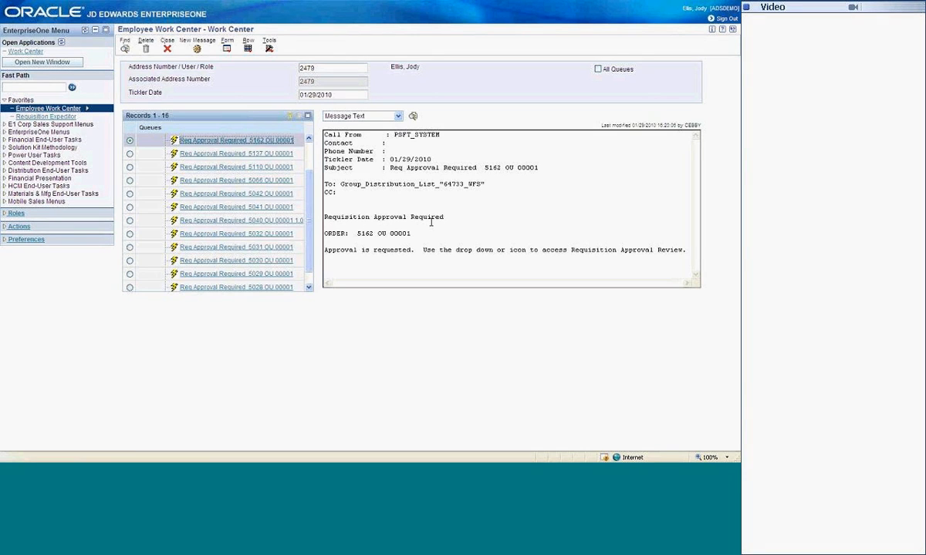
{"action": "left_click", "coordinate": [398, 116]}
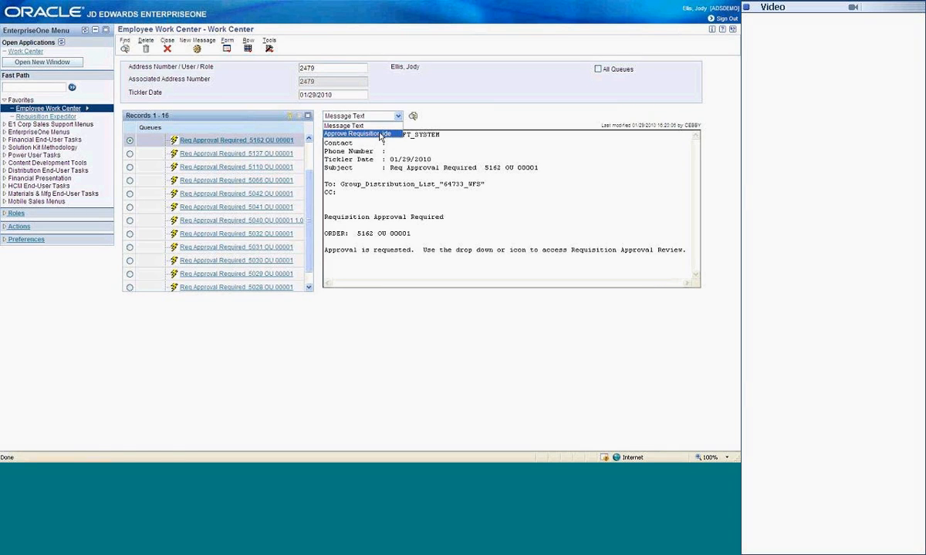
{"action": "left_click", "coordinate": [381, 135]}
{"action": "left_click", "coordinate": [364, 165]}
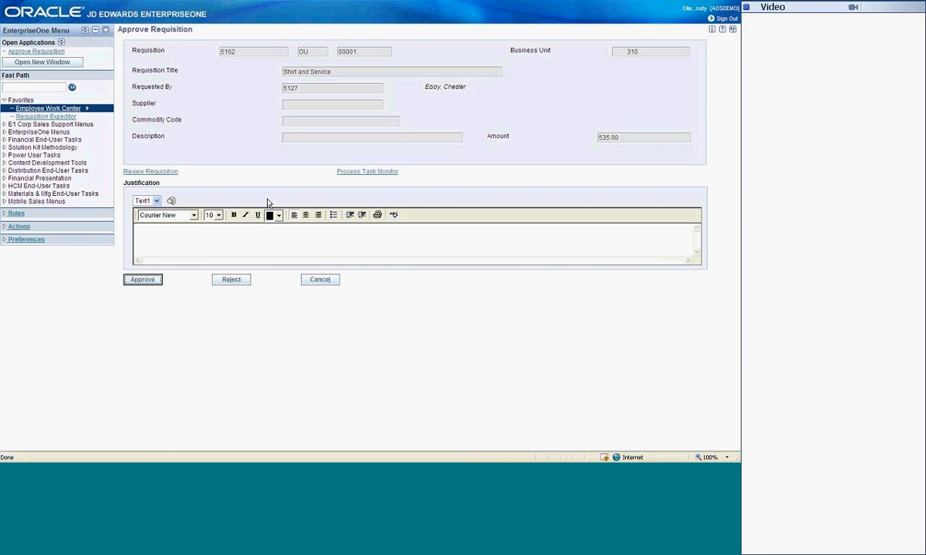
Step: Review the lines of the Shirt and Service requisition and approve it
{"action": "left_click", "coordinate": [161, 172]}
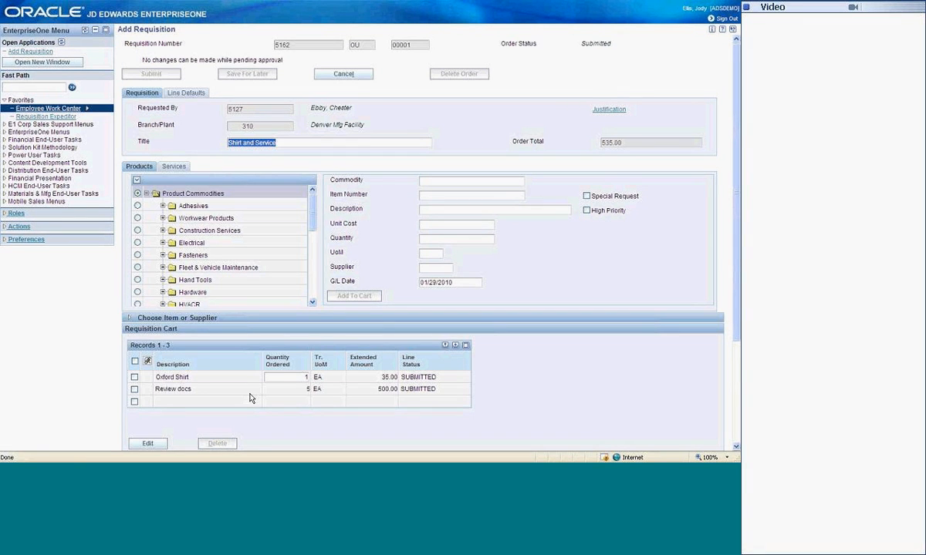
{"action": "left_click", "coordinate": [343, 74]}
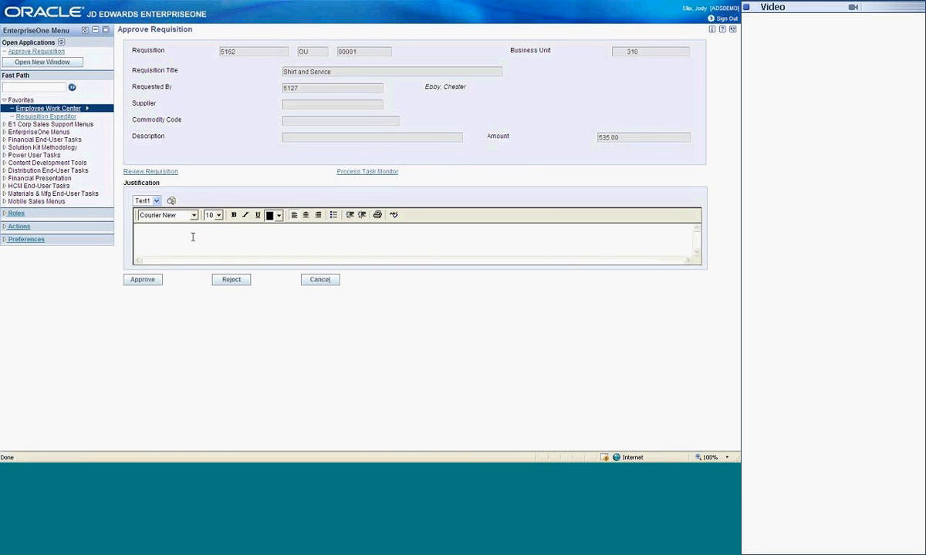
{"action": "left_click", "coordinate": [142, 280]}
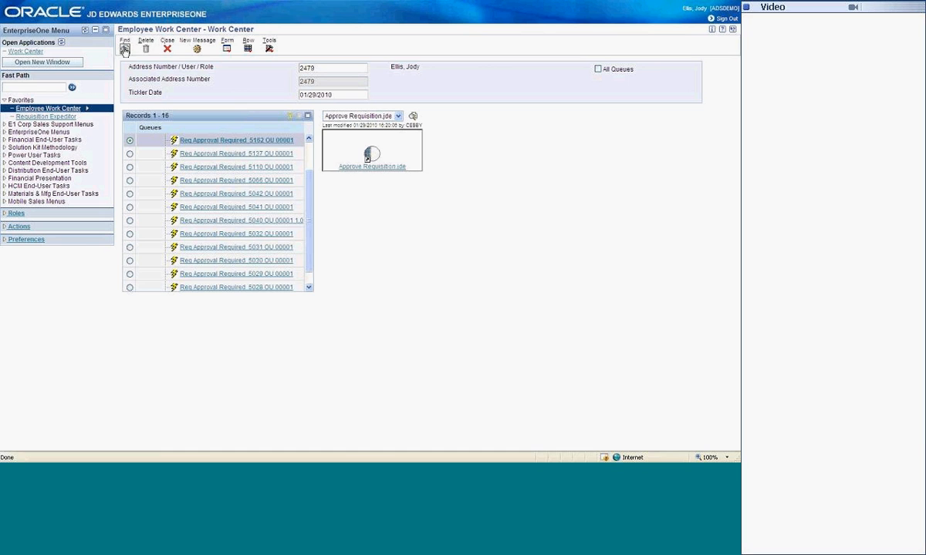
Step: Refresh the work center, check the Acknowledgement Approval queue for the approved requisition's message, and close the work center
{"action": "left_click", "coordinate": [215, 182]}
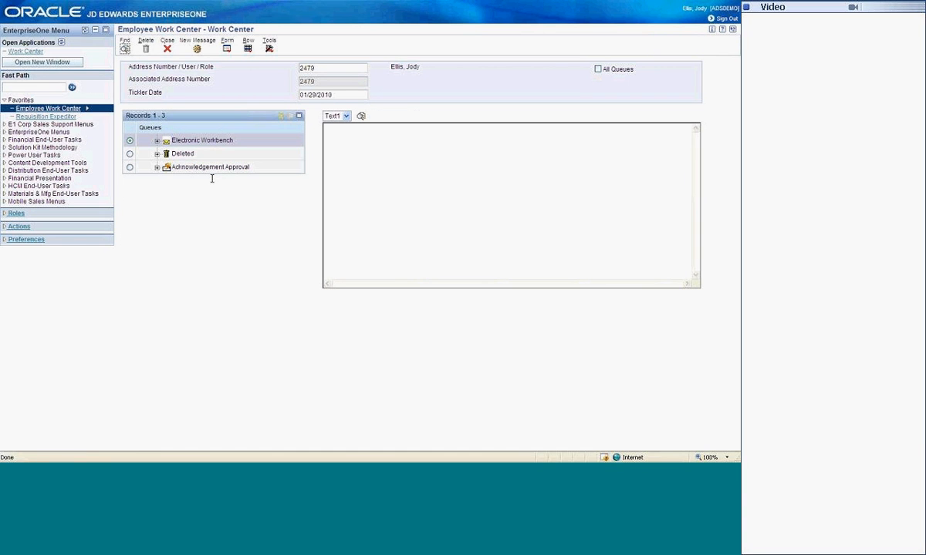
{"action": "left_click", "coordinate": [158, 166]}
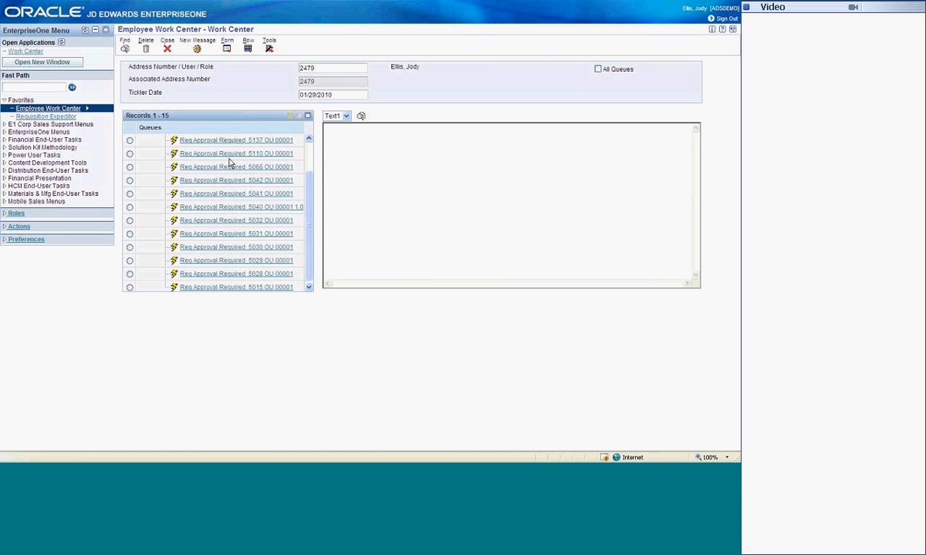
{"action": "left_click", "coordinate": [167, 48]}
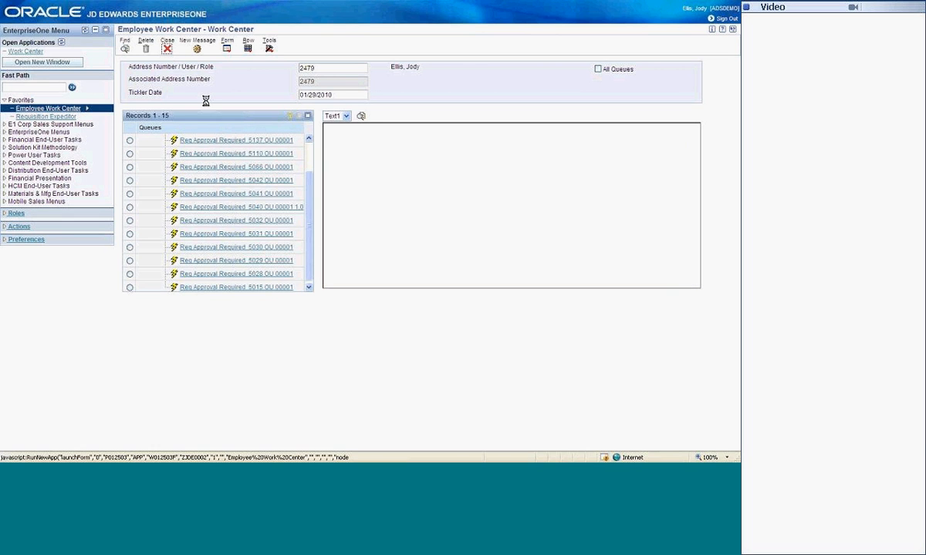
Step: Open the Requisition Expeditor and find the approved Shirt and Service requisition by its requisition number
{"action": "left_click", "coordinate": [46, 117]}
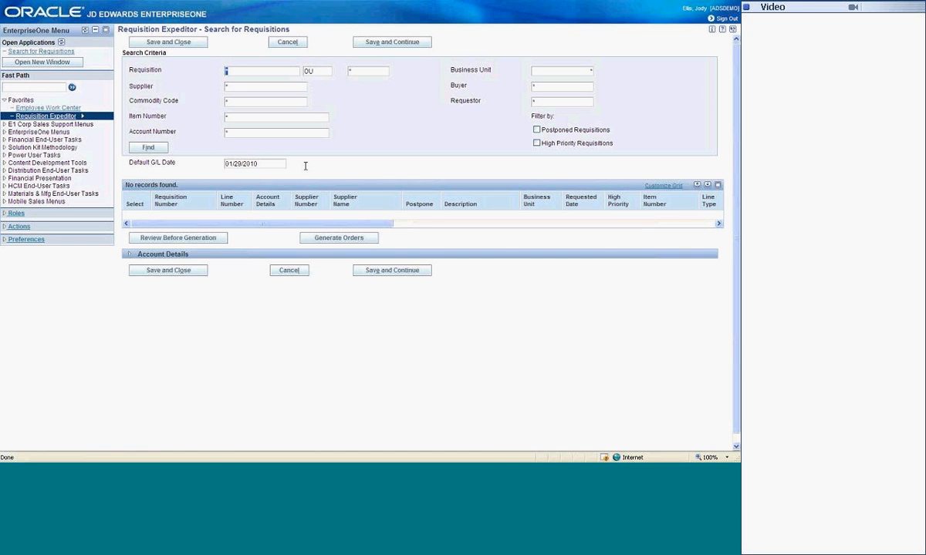
{"action": "type", "text": "5162"}
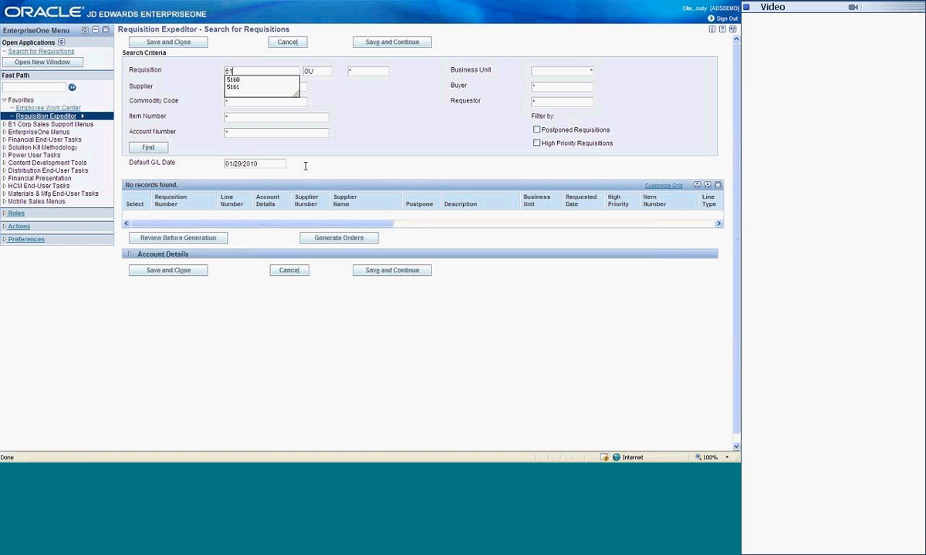
{"action": "left_click", "coordinate": [149, 149]}
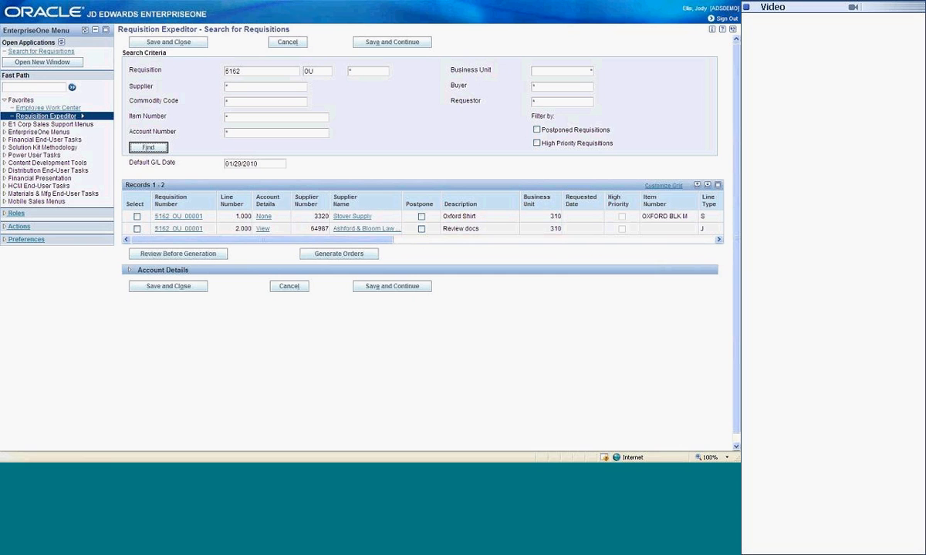
Step: Generate purchase orders from both the Oxford Shirt and Review docs requisition lines, confirm the generation, and close the generated orders view
{"action": "left_click", "coordinate": [137, 217]}
{"action": "left_click", "coordinate": [137, 229]}
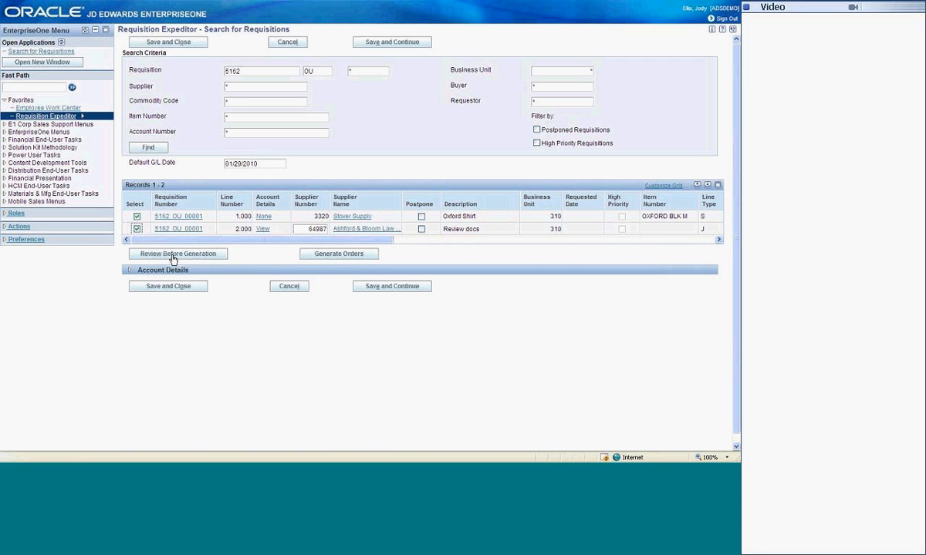
{"action": "left_click", "coordinate": [325, 256]}
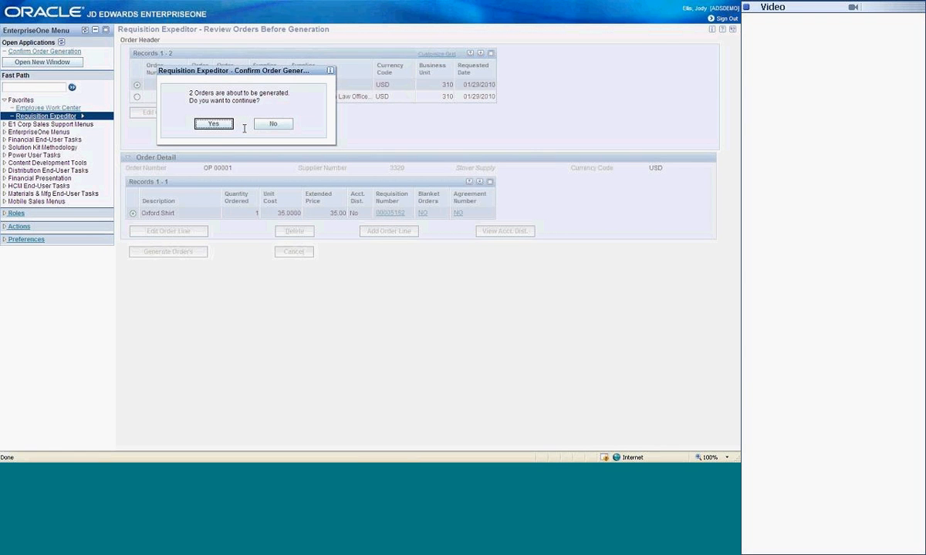
{"action": "left_click", "coordinate": [213, 124]}
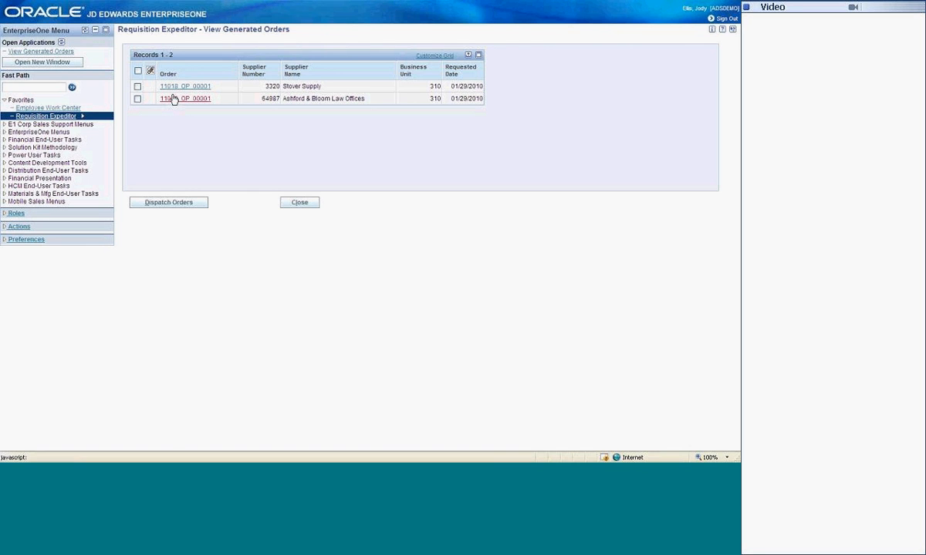
{"action": "left_click", "coordinate": [298, 201]}
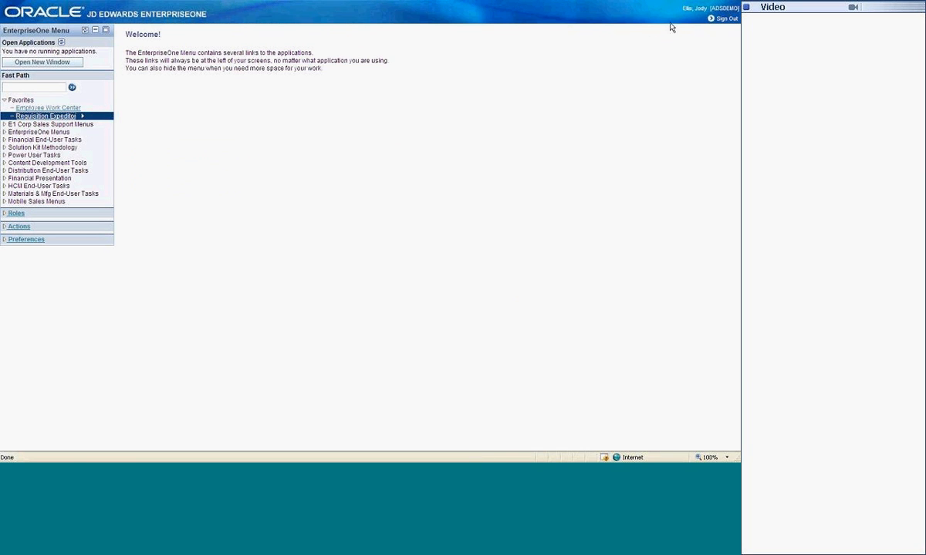
Step: Sign out as the approver and sign in with the requester's user ID and password
{"action": "left_click", "coordinate": [726, 19]}
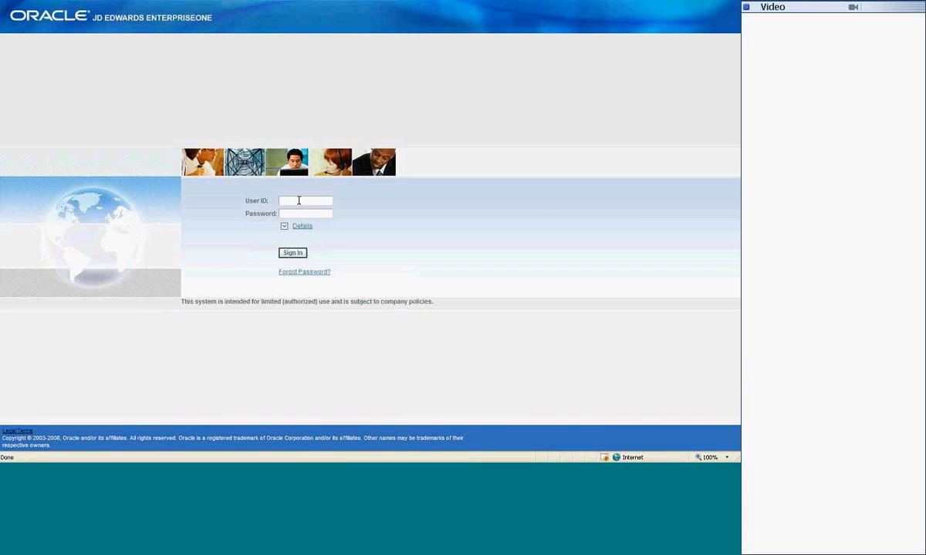
{"action": "key", "text": "Tab"}
{"action": "key", "text": "Return"}
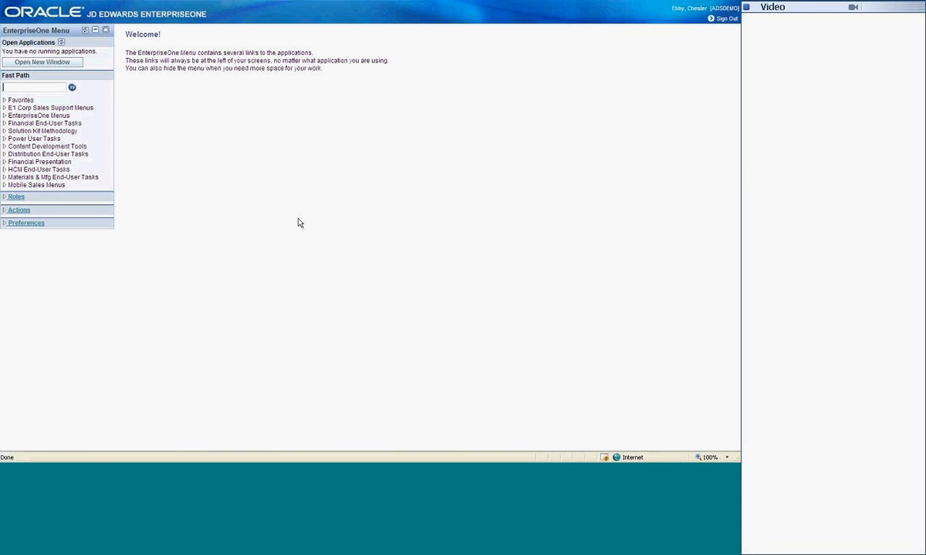
Step: Open Desktop Receipts from the favorites and select both lines of the Shirt and Service requisition for receipt
{"action": "left_click", "coordinate": [23, 101]}
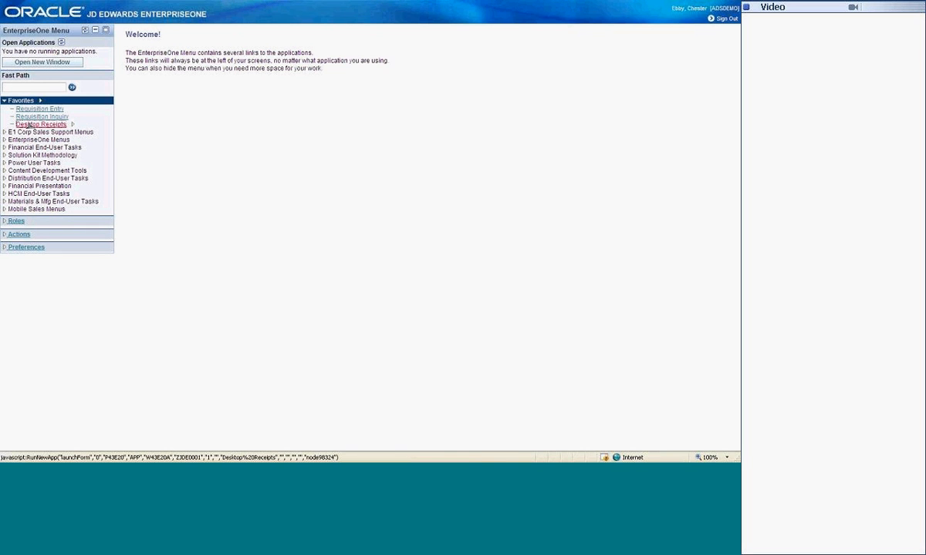
{"action": "left_click", "coordinate": [28, 124]}
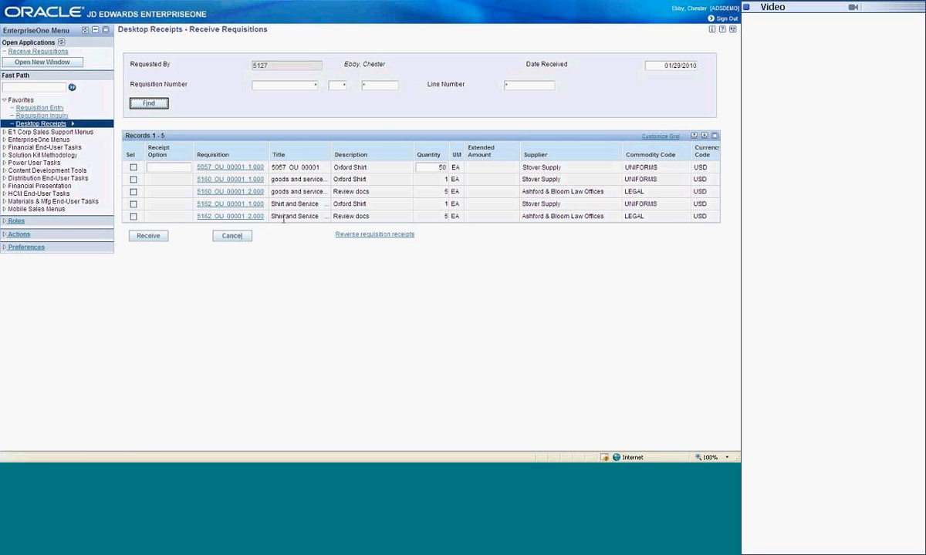
{"action": "left_click", "coordinate": [133, 205]}
{"action": "left_click", "coordinate": [134, 217]}
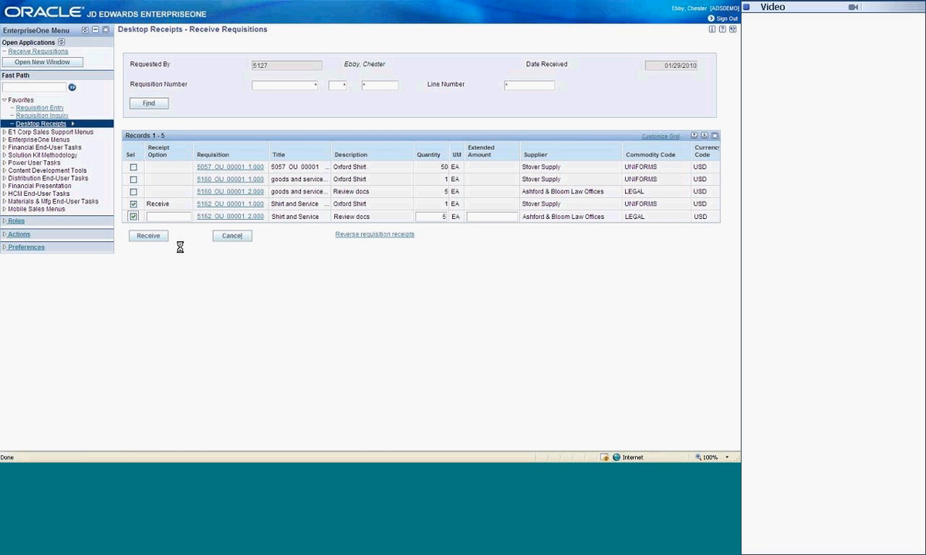